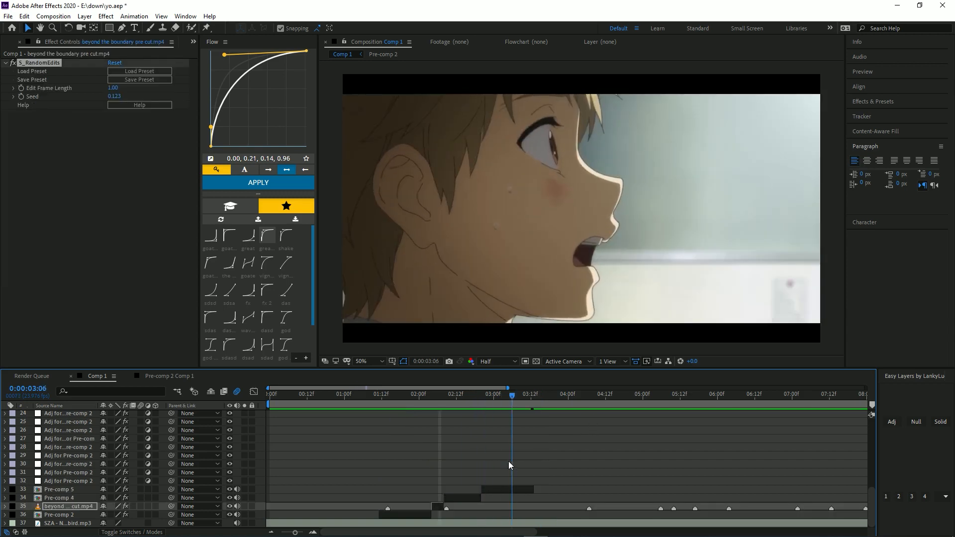
# Scrub back to the cut at Pre-comp 4's start and preview it.
pyautogui.moveTo(467, 471)
pyautogui.mouseDown()
pyautogui.moveTo(382, 495)
pyautogui.moveTo(416, 494)
pyautogui.mouseUp()
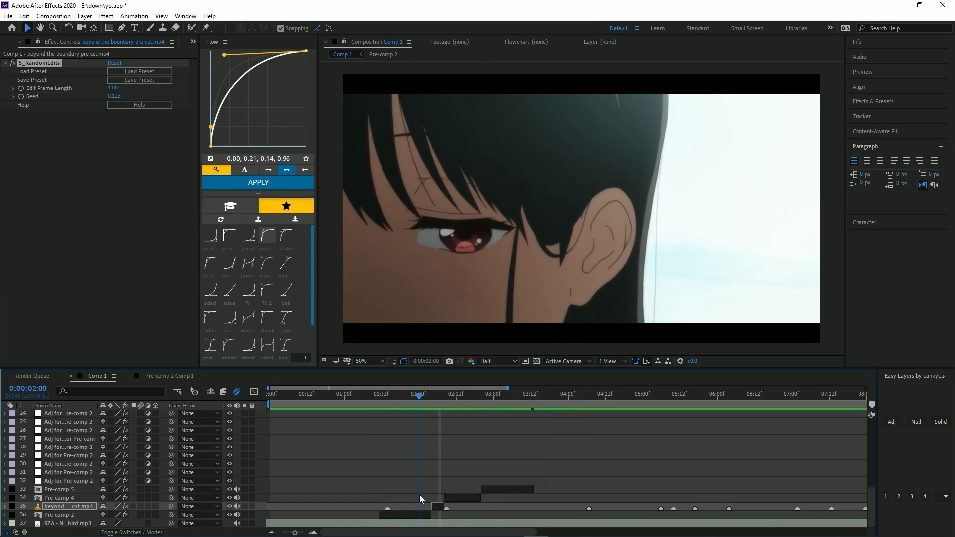
pyautogui.press('pageup')
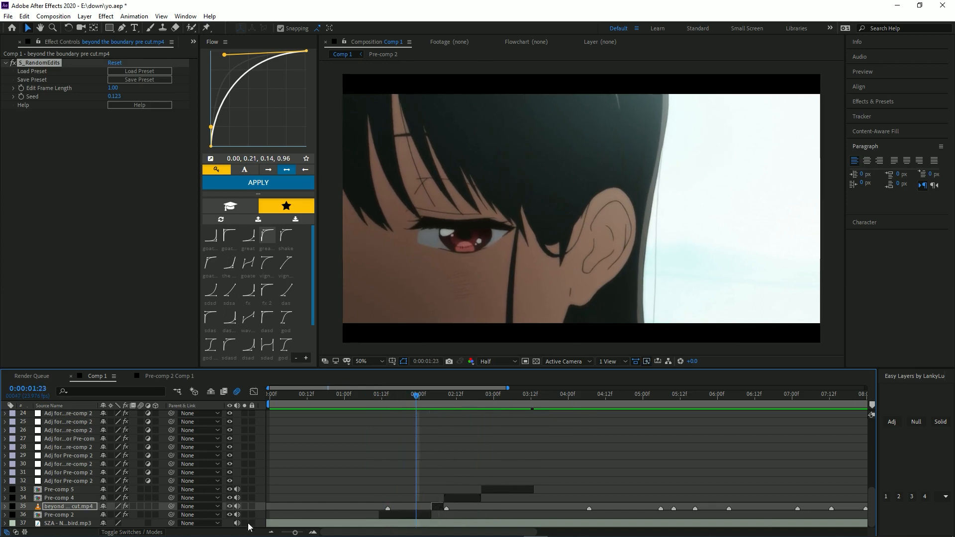
pyautogui.moveTo(390, 478); pyautogui.dragTo(391, 457)
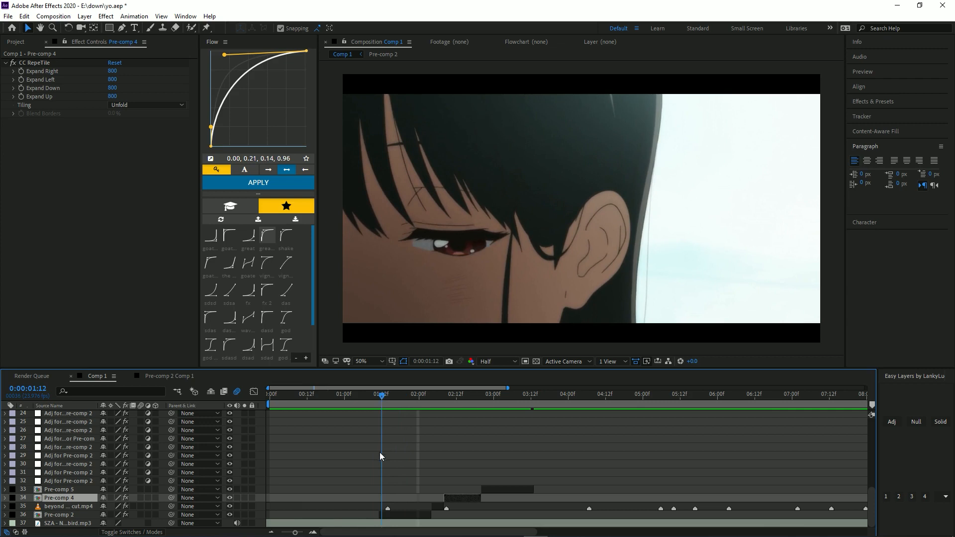
pyautogui.press('space')
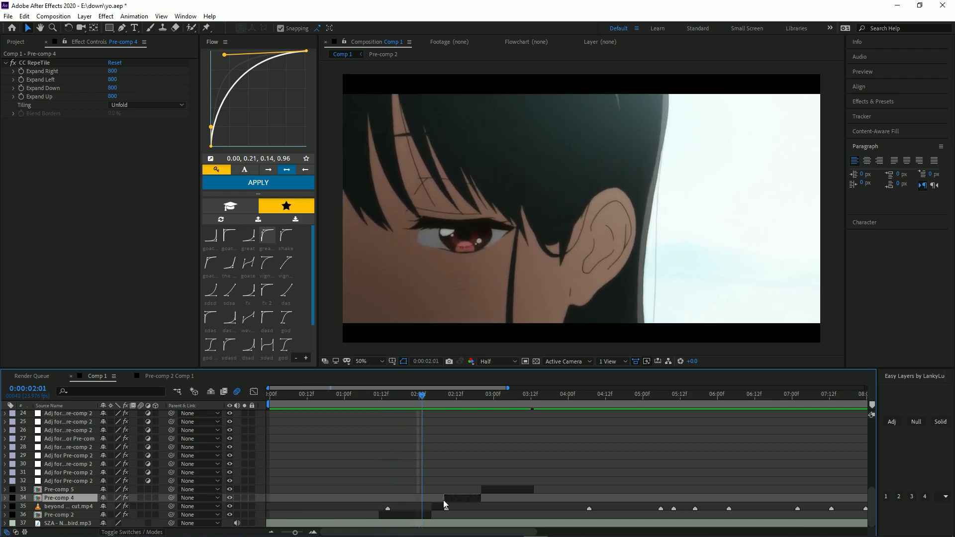
pyautogui.press('space')
# Add an adjustment layer with S_Shake at amplitude 3 and frequency 10.
pyautogui.hotkey('ctrl', 'alt', 'y')
pyautogui.hotkey('ctrl', 'space')
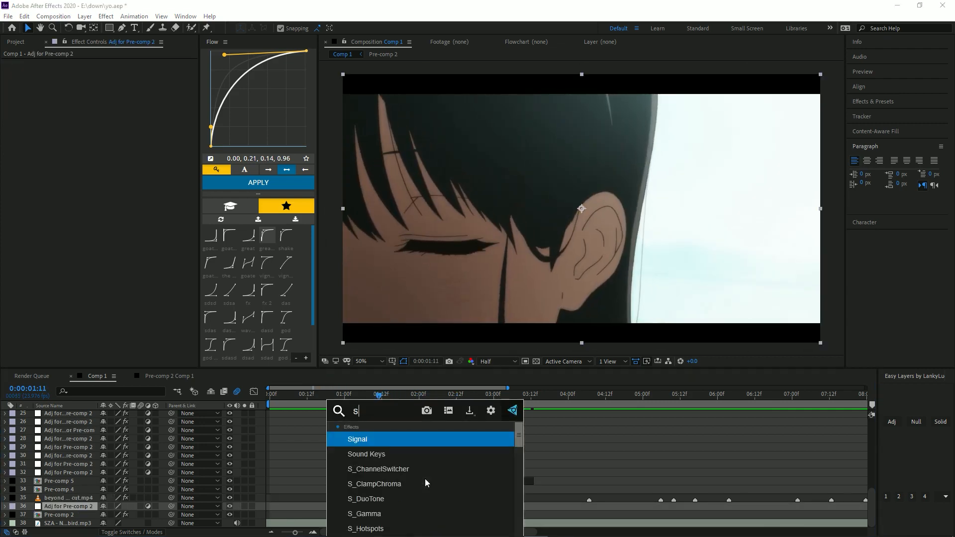
pyautogui.write('s_shake')
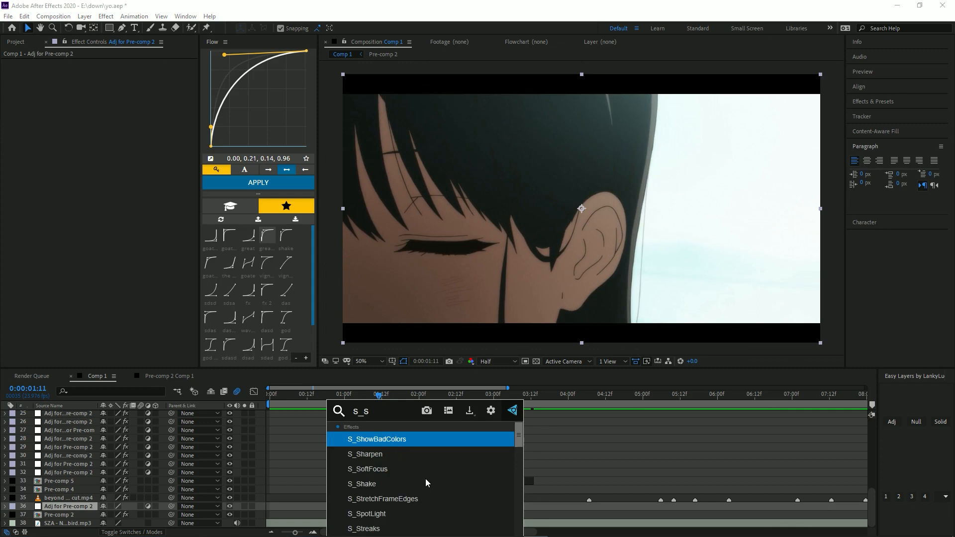
pyautogui.press('Return')
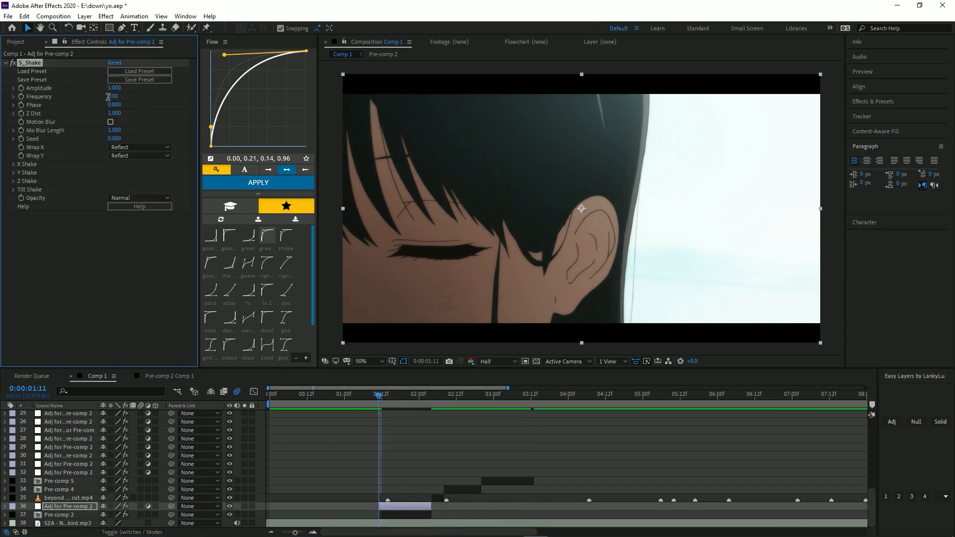
pyautogui.click(114, 88)
pyautogui.write('3')
pyautogui.press('Tab')
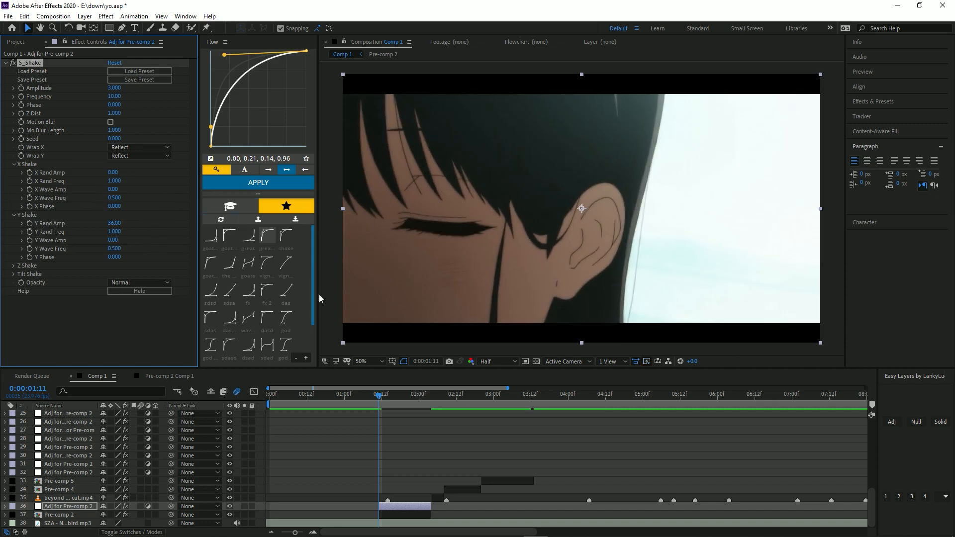
# Raise the vertical random shake to 171 and reveal the depth and tilt shake settings.
pyautogui.moveTo(117, 223)
pyautogui.mouseDown()
pyautogui.moveTo(115, 234)
pyautogui.moveTo(148, 235)
pyautogui.moveTo(126, 237)
pyautogui.mouseUp()
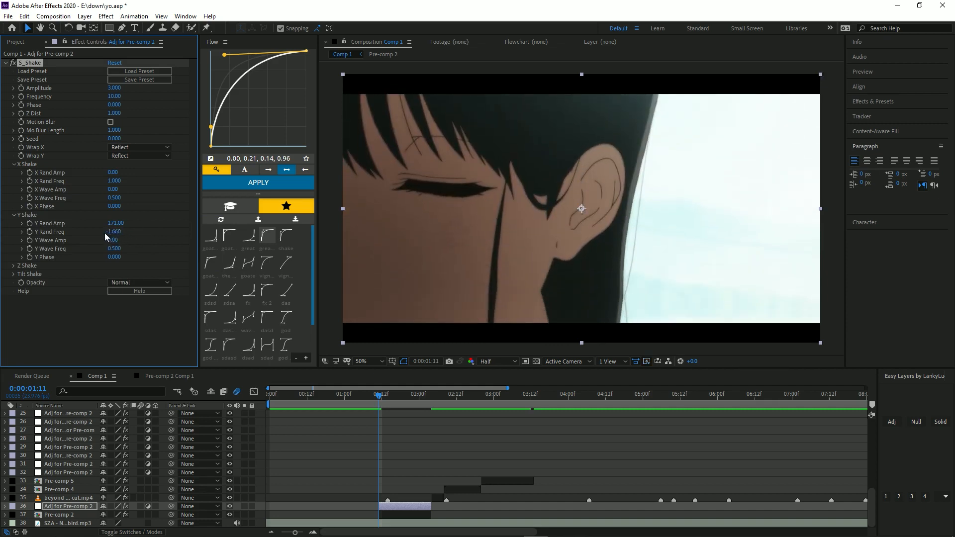
pyautogui.click(13, 275)
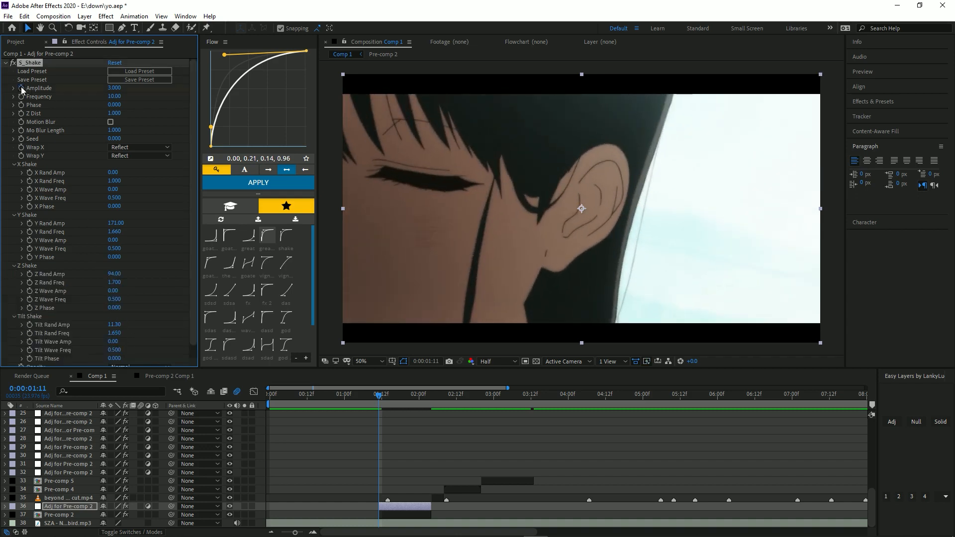
# A few frames after the cut, keyframe the shake amplitude down to 0.
pyautogui.moveTo(378, 395); pyautogui.dragTo(385, 394)
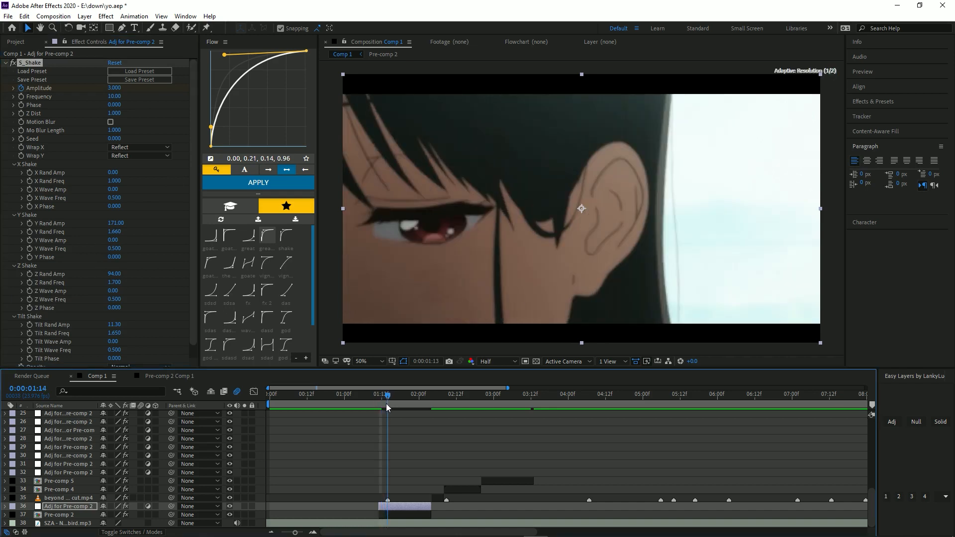
pyautogui.scroll(5, 448, 449)
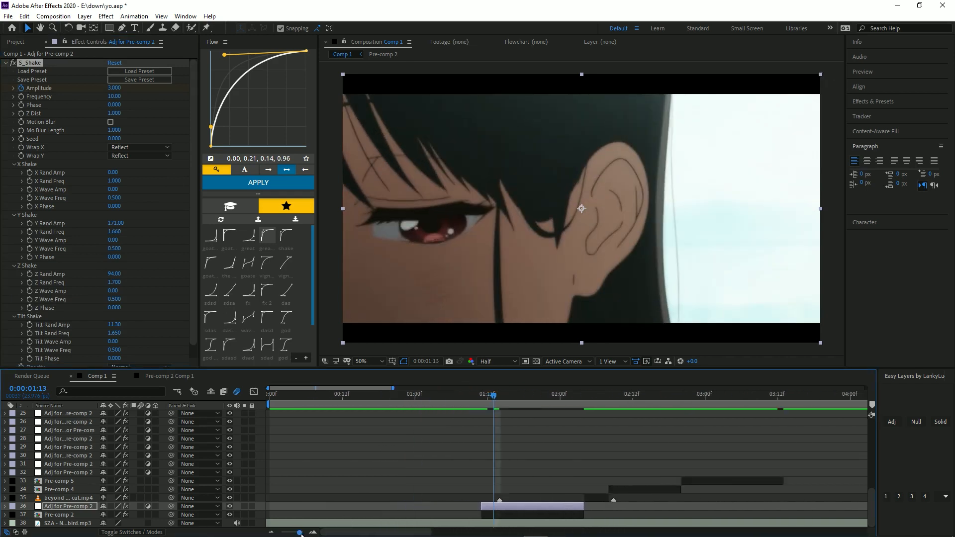
pyautogui.scroll(5, 485, 433)
pyautogui.click(539, 395)
pyautogui.press('pagedown')
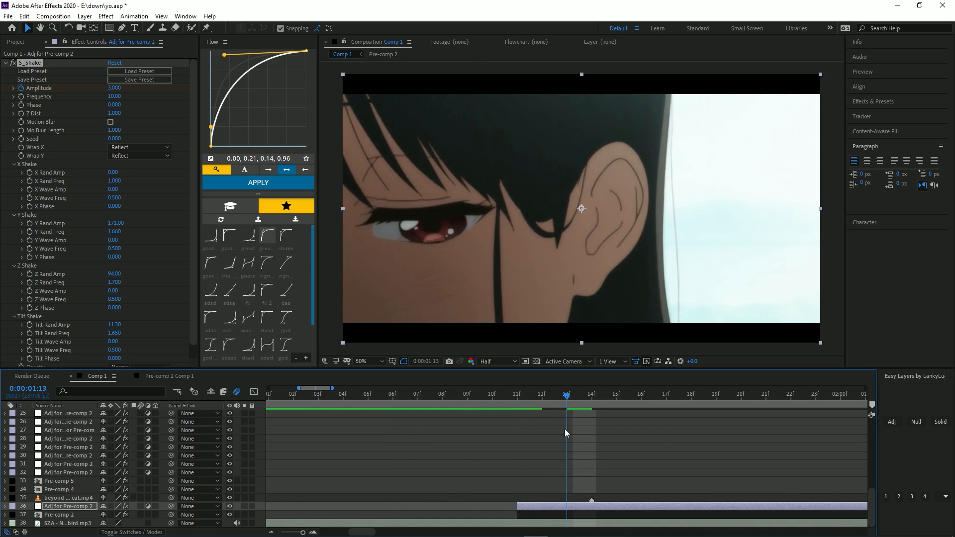
pyautogui.press('pagedown')
pyautogui.press('pagedown')
pyautogui.moveTo(114, 88); pyautogui.dragTo(82, 88)
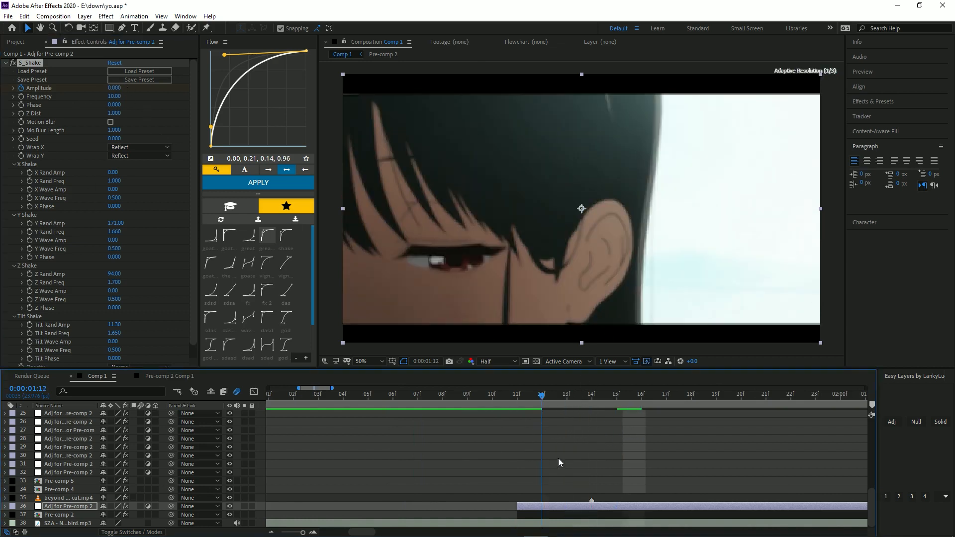
# Preview the shake dying out after the cut and zoom the timeline back out.
pyautogui.press('pagedown')
pyautogui.press('space')
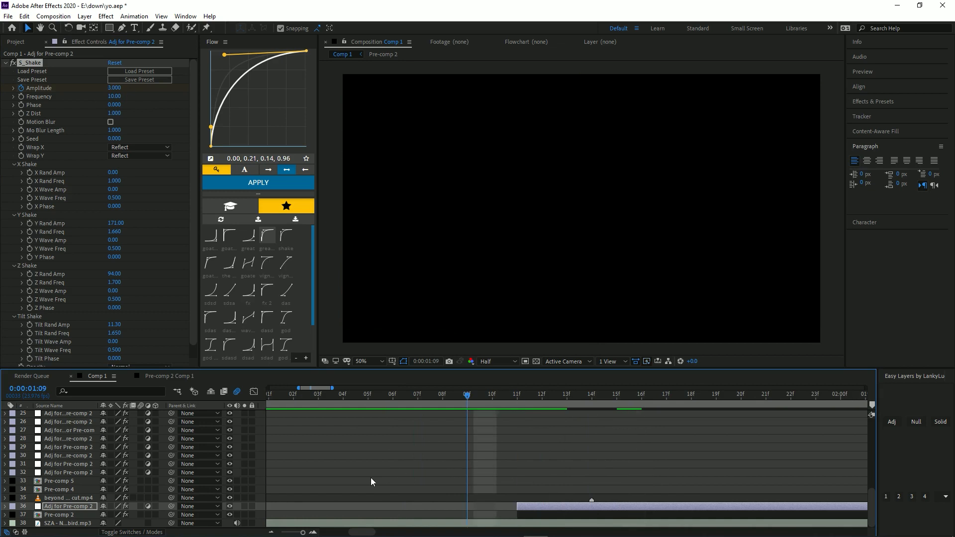
pyautogui.moveTo(293, 531); pyautogui.dragTo(301, 531)
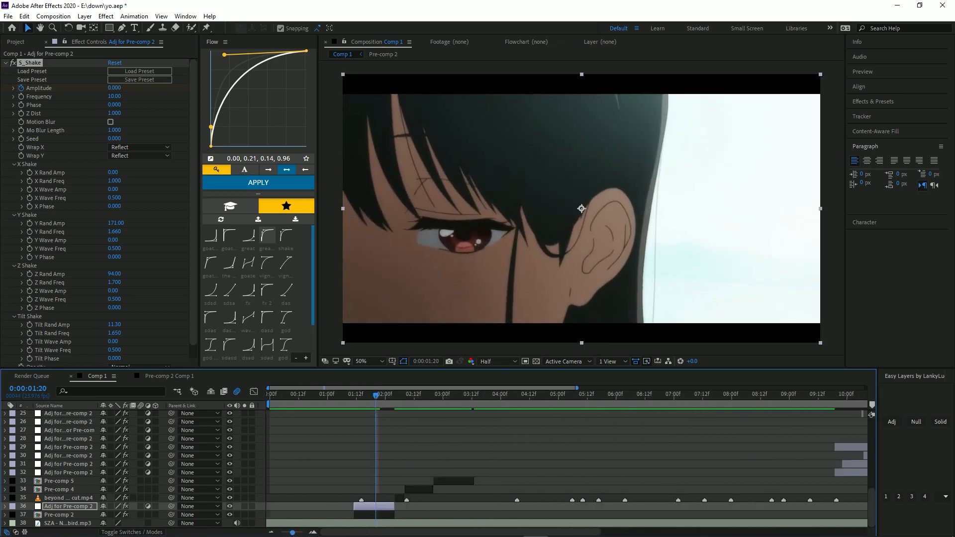
# Lower the depth shake to 44 and shift the ending amplitude keyframe a frame later.
pyautogui.moveTo(110, 274); pyautogui.dragTo(104, 281)
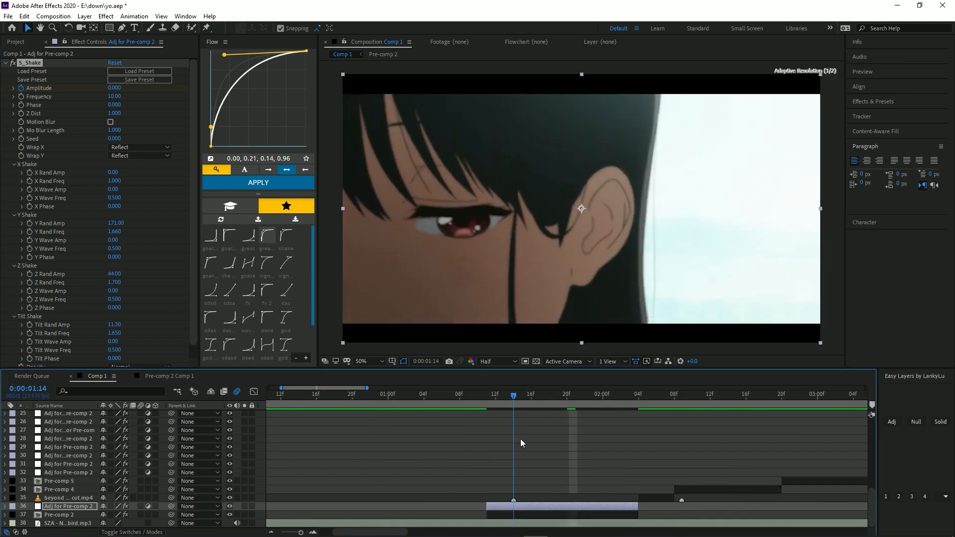
pyautogui.press('pageup')
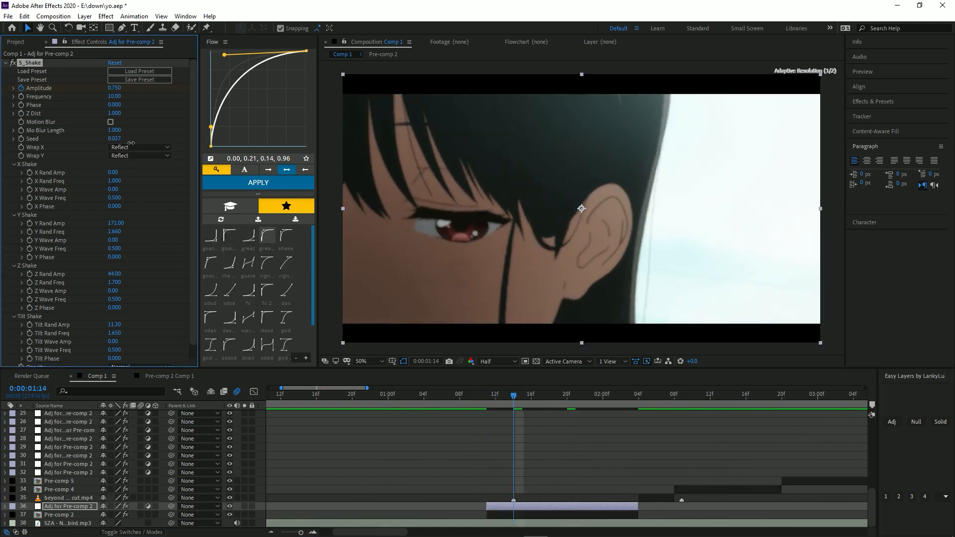
pyautogui.click(497, 395)
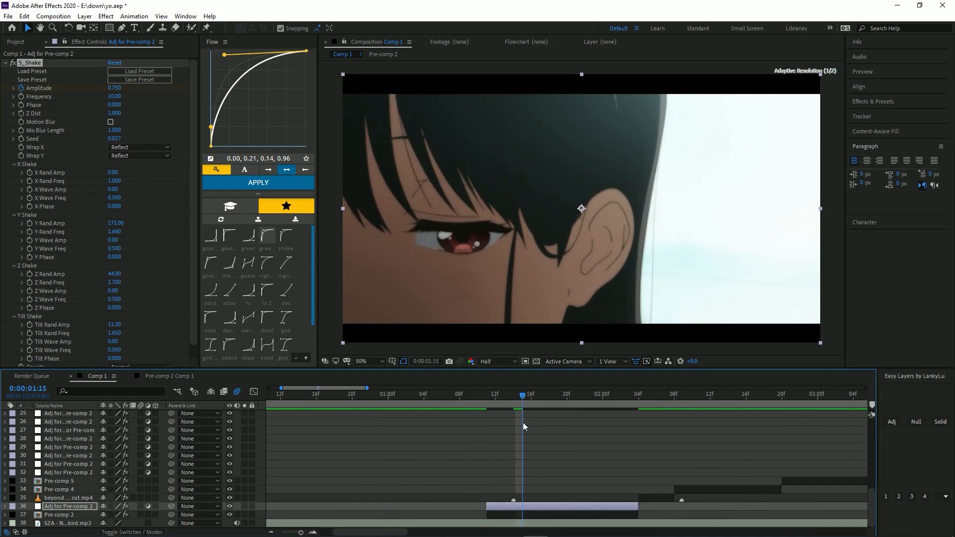
pyautogui.press('space')
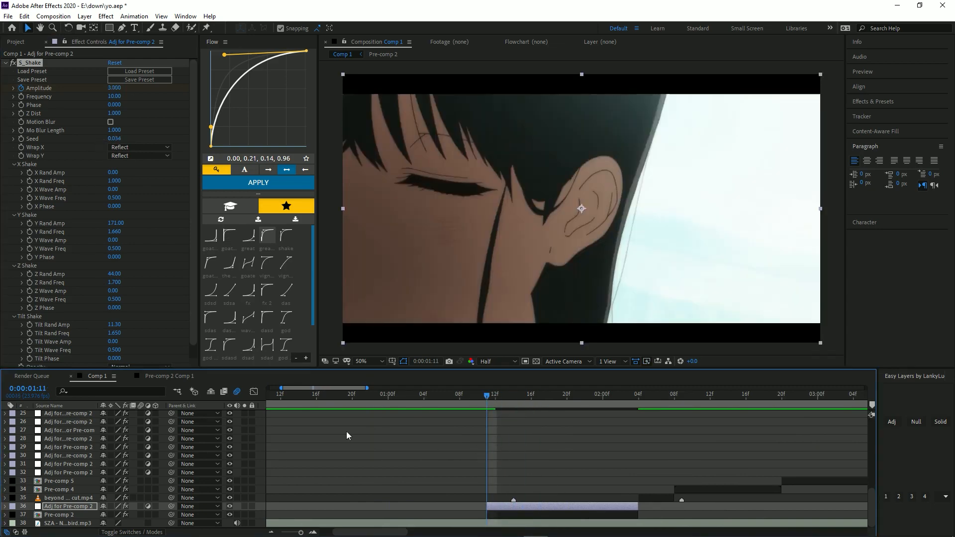
pyautogui.press('u')
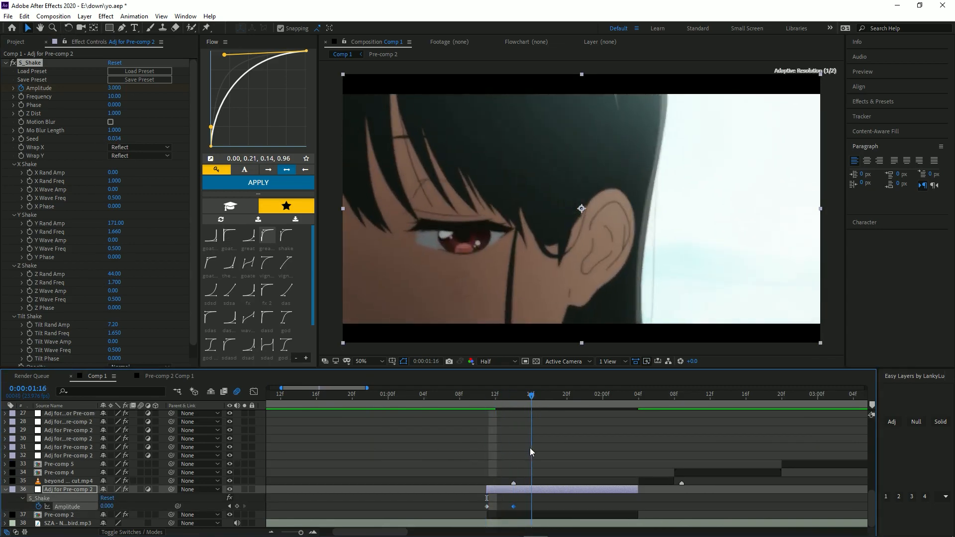
pyautogui.press('space')
pyautogui.click(494, 396)
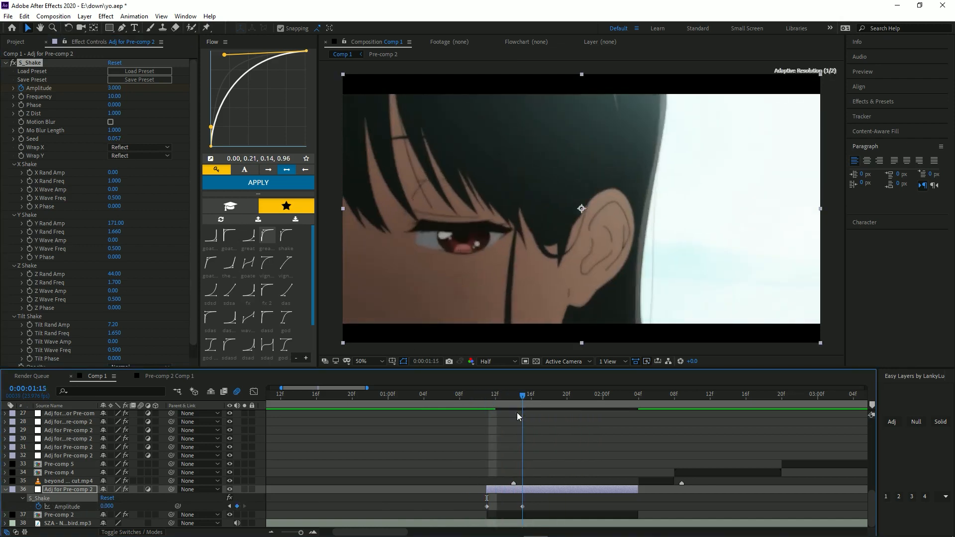
# Preview across the cut, then duplicate the shake layer and reveal its Amplitude keyframes.
pyautogui.press('pageup')
pyautogui.press('pageup')
pyautogui.press('space')
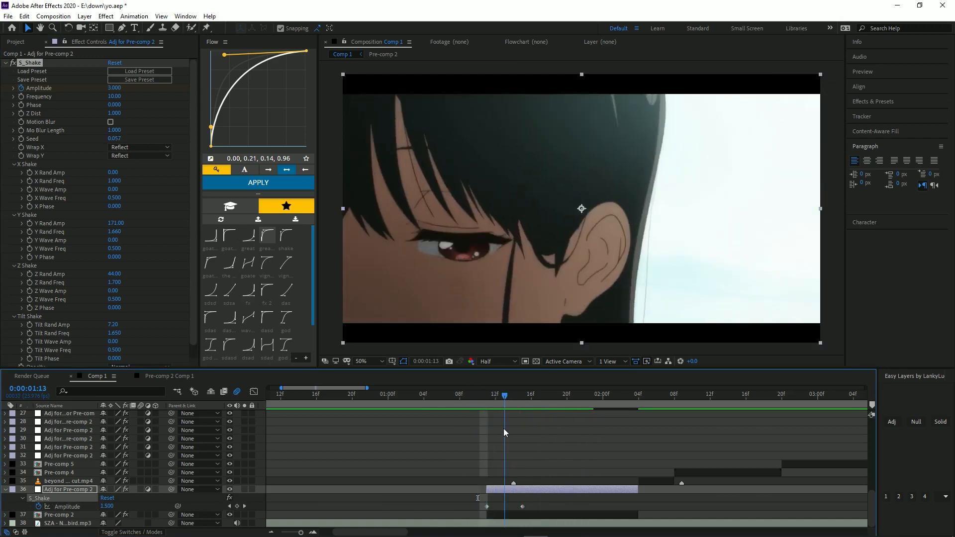
pyautogui.press('space')
pyautogui.press('pageup')
pyautogui.press('pageup')
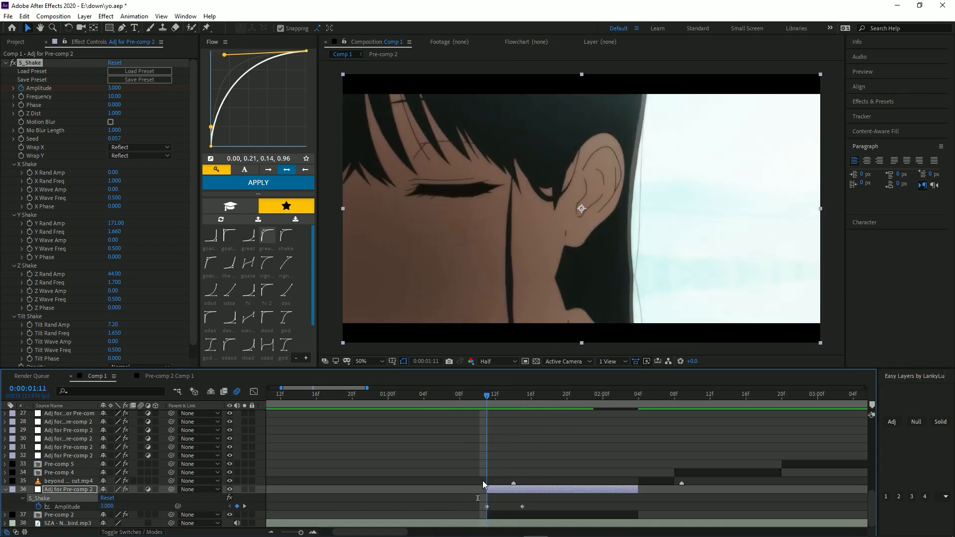
pyautogui.press('pageup')
pyautogui.hotkey('ctrl', 'd')
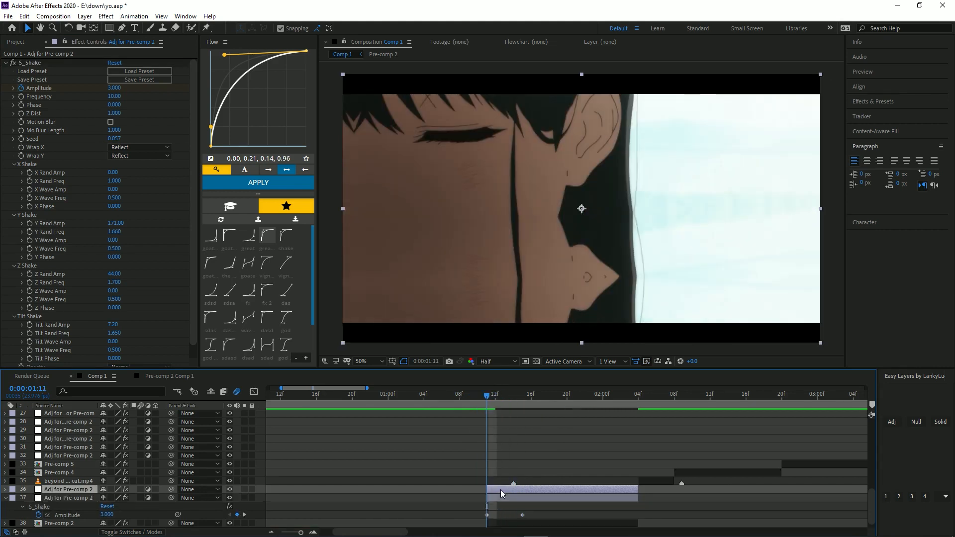
pyautogui.press('u')
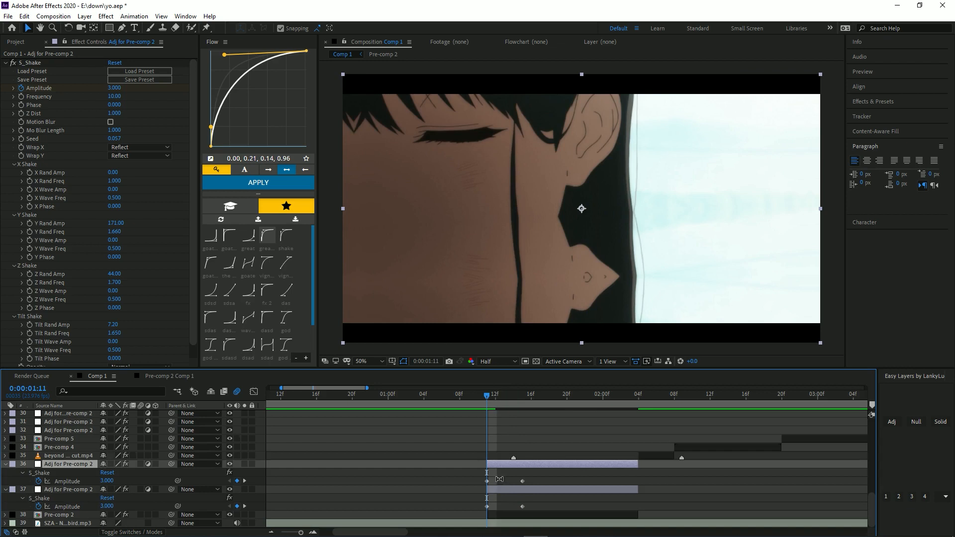
# Zero the Y, Z and tilt shake on the duplicate and shift it a few frames later.
pyautogui.moveTo(114, 274); pyautogui.dragTo(44, 274)
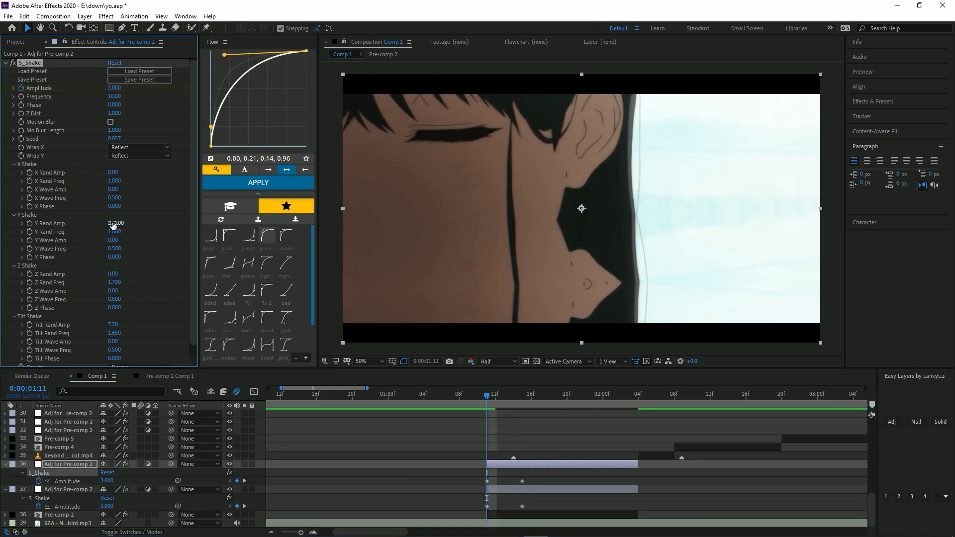
pyautogui.moveTo(116, 223); pyautogui.dragTo(31, 224)
pyautogui.moveTo(114, 324); pyautogui.dragTo(67, 339)
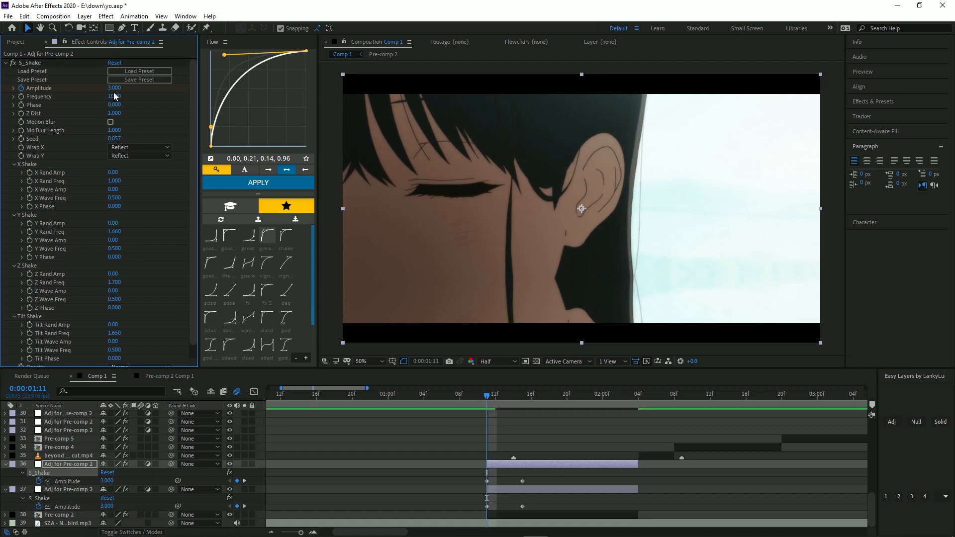
pyautogui.moveTo(510, 466); pyautogui.dragTo(587, 488)
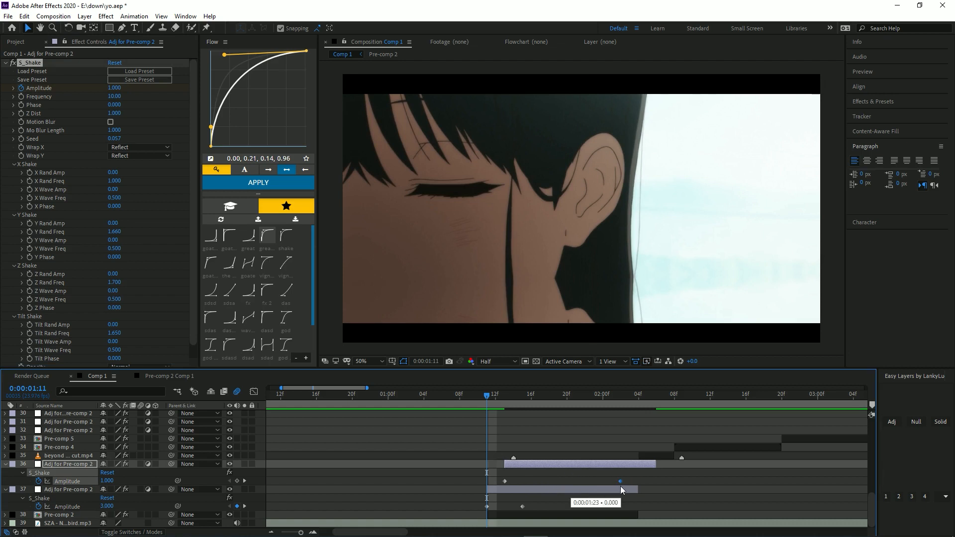
# Give the follow-up shake a tilt of 9 at frequency 0.730, previewing forward to 1:20.
pyautogui.click(505, 396)
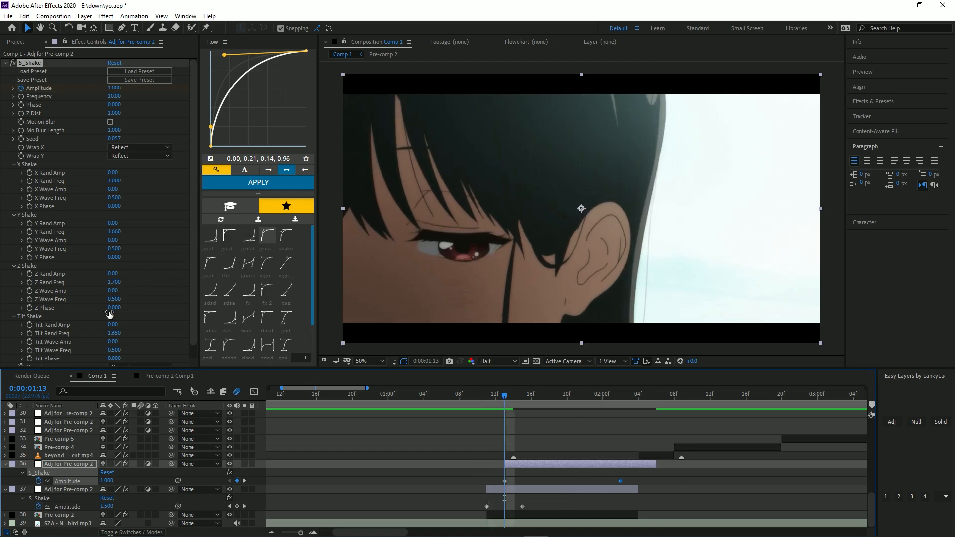
pyautogui.moveTo(114, 325); pyautogui.dragTo(143, 333)
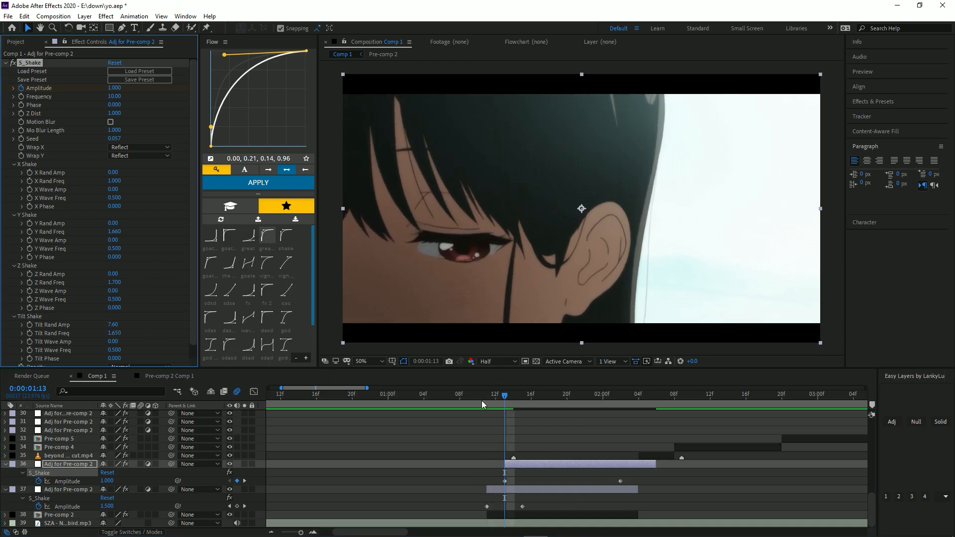
pyautogui.moveTo(485, 395)
pyautogui.mouseDown()
pyautogui.moveTo(567, 415)
pyautogui.moveTo(505, 434)
pyautogui.mouseUp()
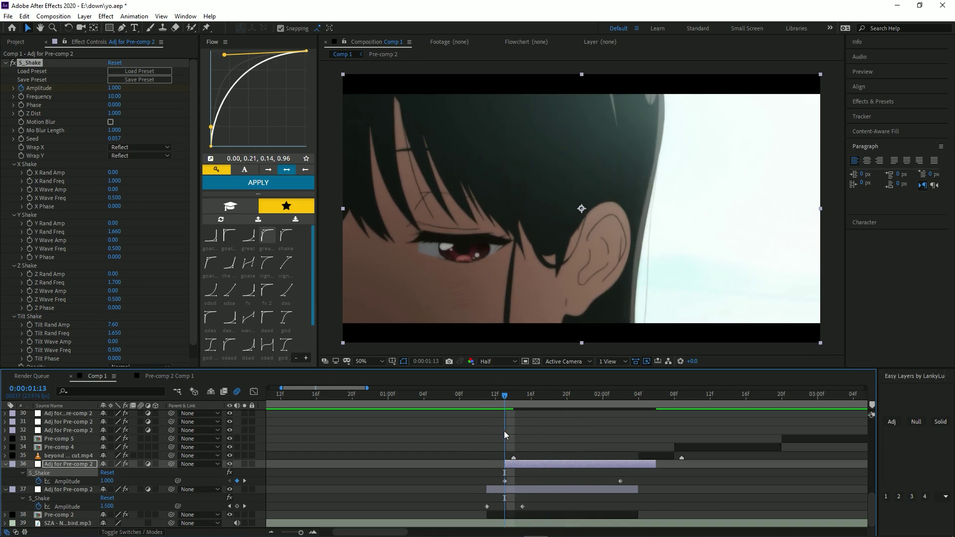
pyautogui.moveTo(114, 333)
pyautogui.mouseDown()
pyautogui.moveTo(93, 342)
pyautogui.moveTo(120, 325)
pyautogui.mouseUp()
pyautogui.write('9')
pyautogui.click(113, 325)
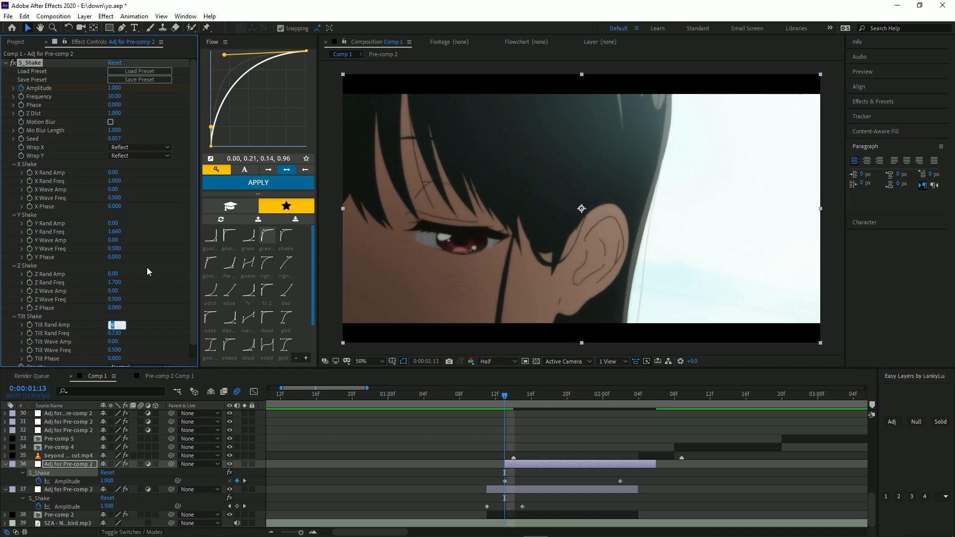
# Set its vertical shake to 92 at frequency 0.37 and preview to 1:18.
pyautogui.click(114, 226)
pyautogui.write('92')
pyautogui.press('Return')
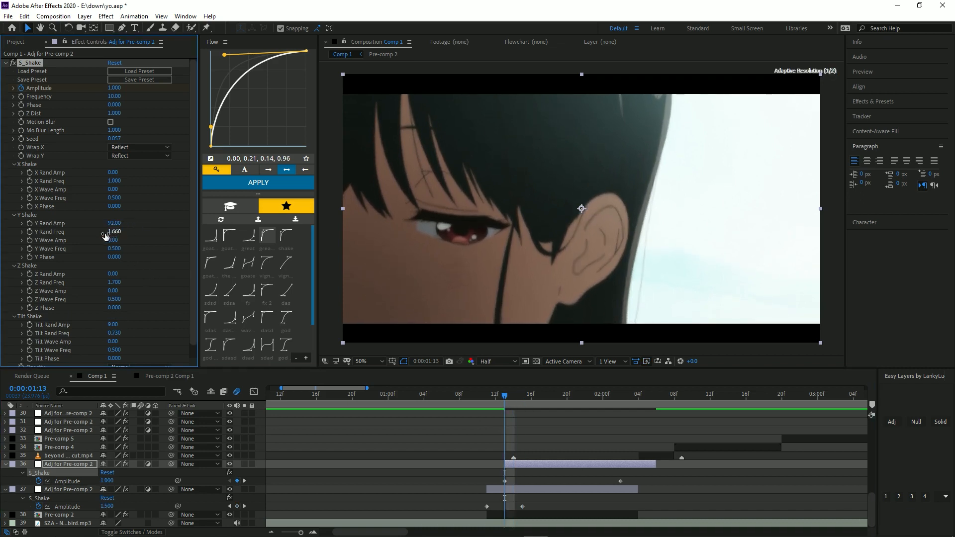
pyautogui.moveTo(114, 231); pyautogui.dragTo(105, 231)
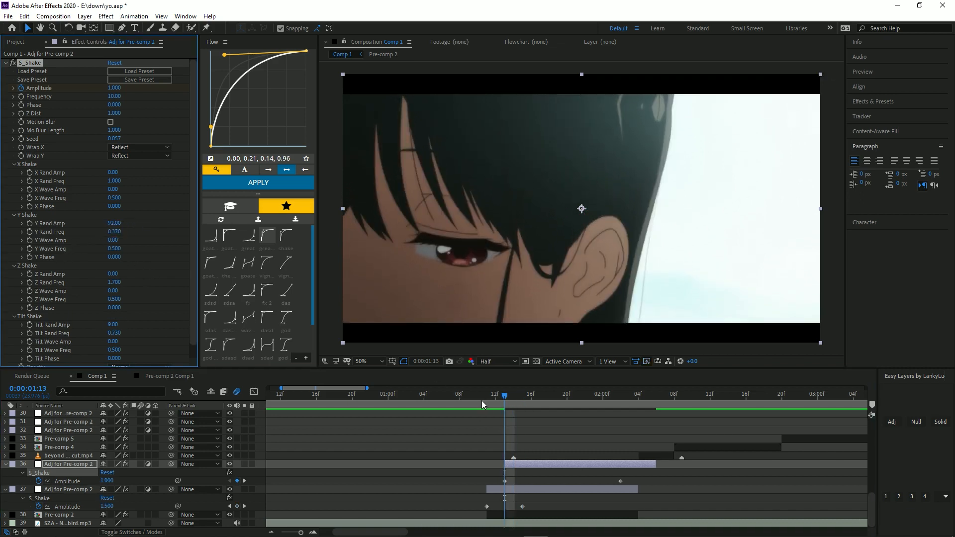
pyautogui.click(514, 394)
pyautogui.moveTo(513, 395); pyautogui.dragTo(549, 394)
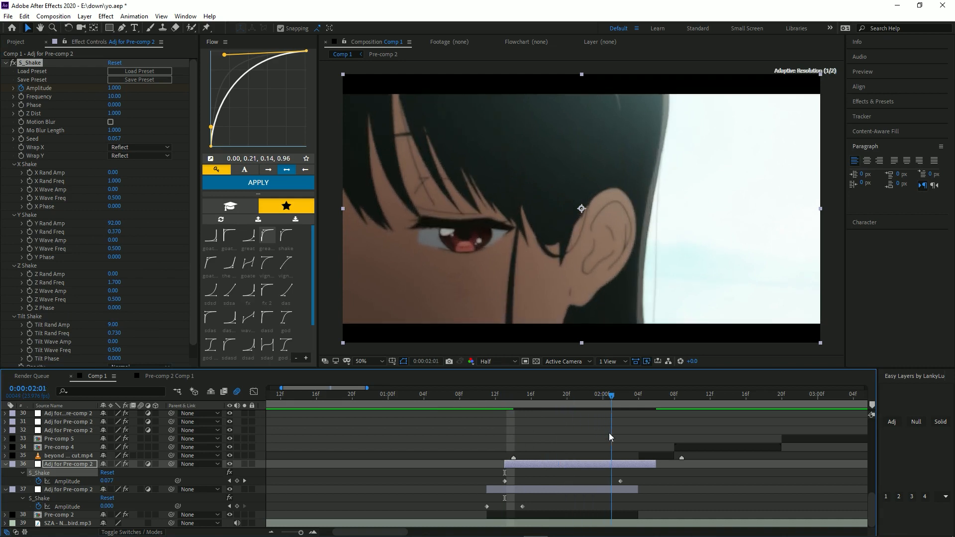
# Step back to 1:13 and apply an easing curve to both Amplitude keyframes.
pyautogui.press('j')
pyautogui.press('k')
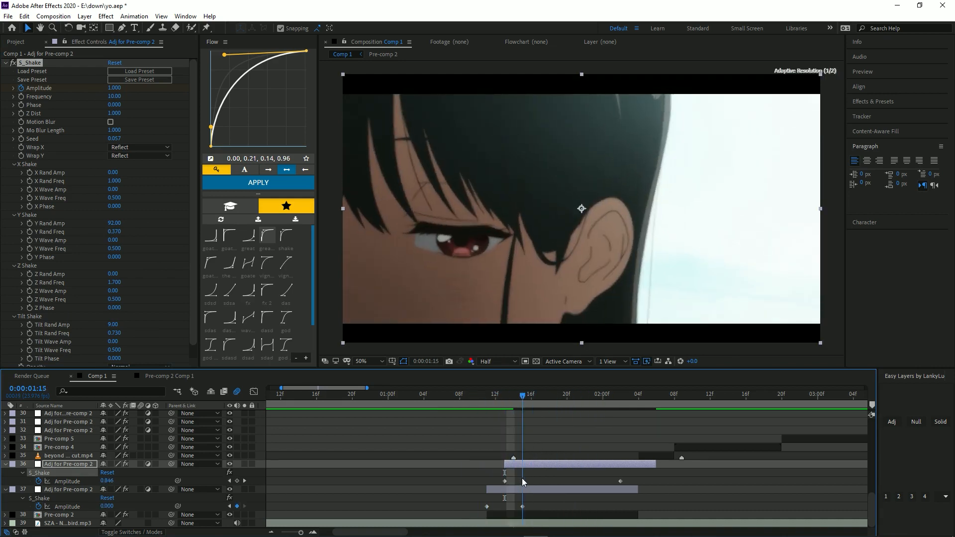
pyautogui.moveTo(493, 476); pyautogui.dragTo(630, 485)
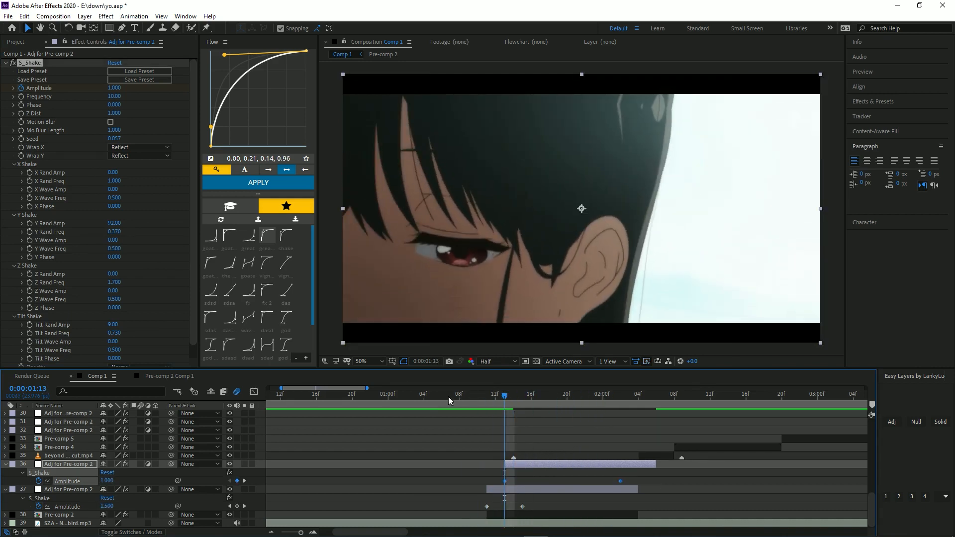
pyautogui.click(267, 237)
# Apply the easing and hide the radial blur adjustment layers.
pyautogui.click(254, 392)
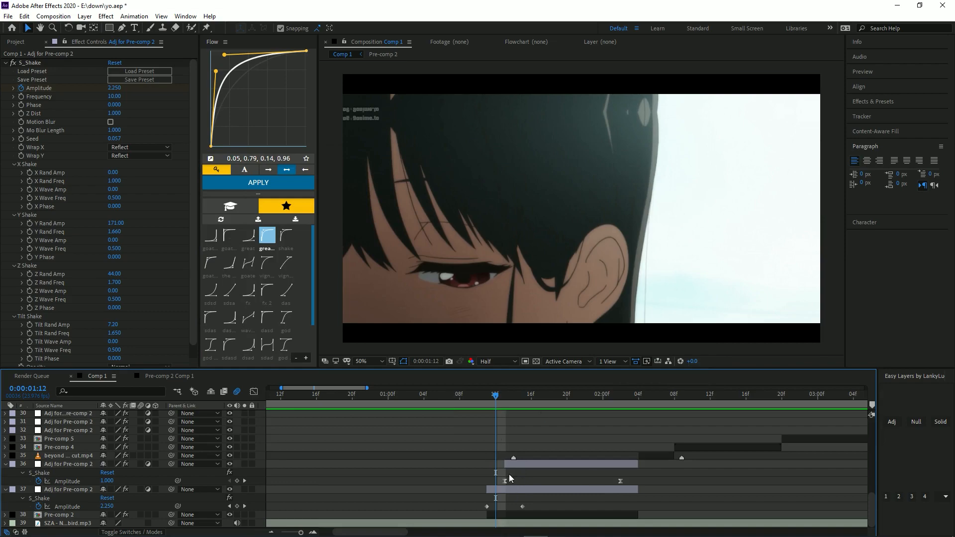
pyautogui.click(496, 490)
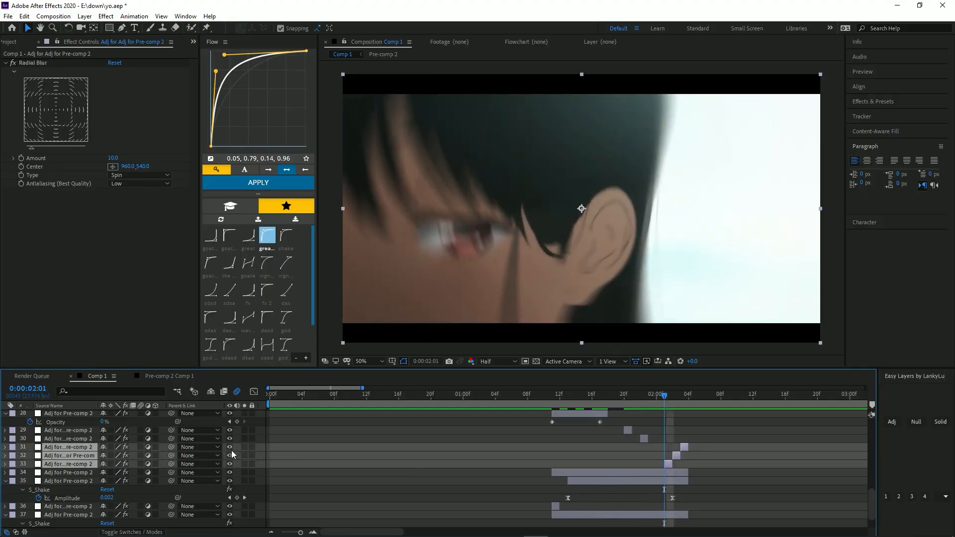
pyautogui.moveTo(230, 447); pyautogui.dragTo(230, 455)
pyautogui.scroll(-2, 672, 463)
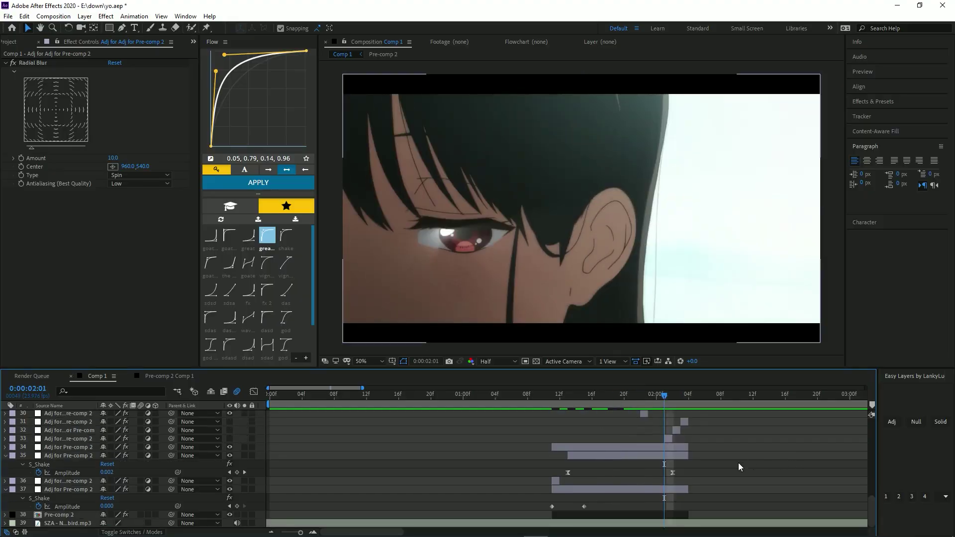
# Add a new adjustment layer and trim it to start at the 2-second cut.
pyautogui.click(660, 485)
pyautogui.click(891, 421)
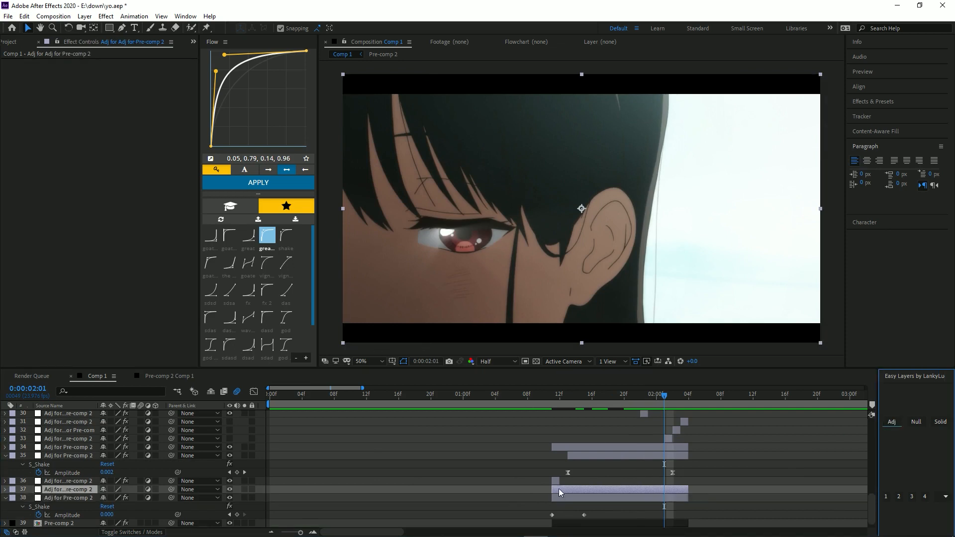
pyautogui.moveTo(554, 489); pyautogui.dragTo(644, 487)
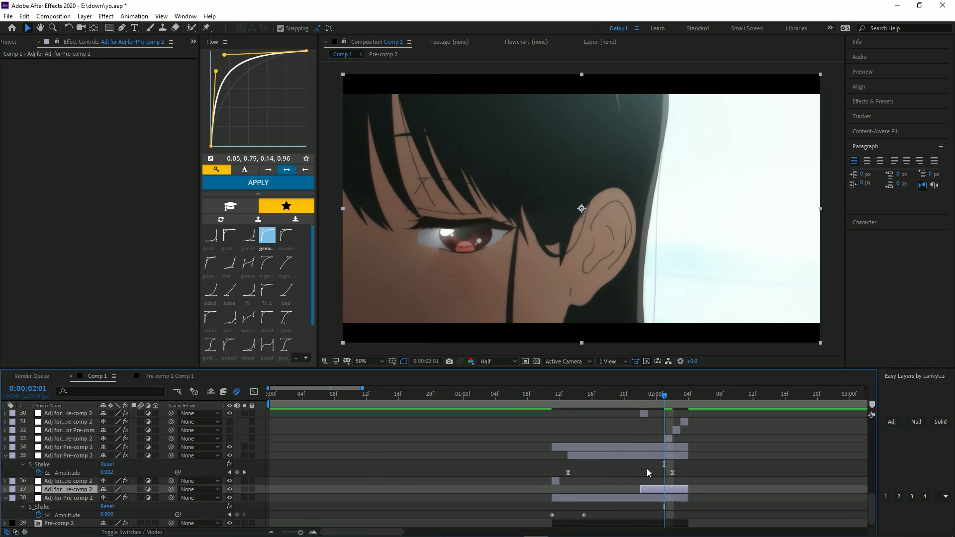
# At 1:22, apply S_Shake to the new layer with frequency 10.
pyautogui.click(641, 395)
pyautogui.hotkey('ctrl', 'space')
pyautogui.write('s_shak')
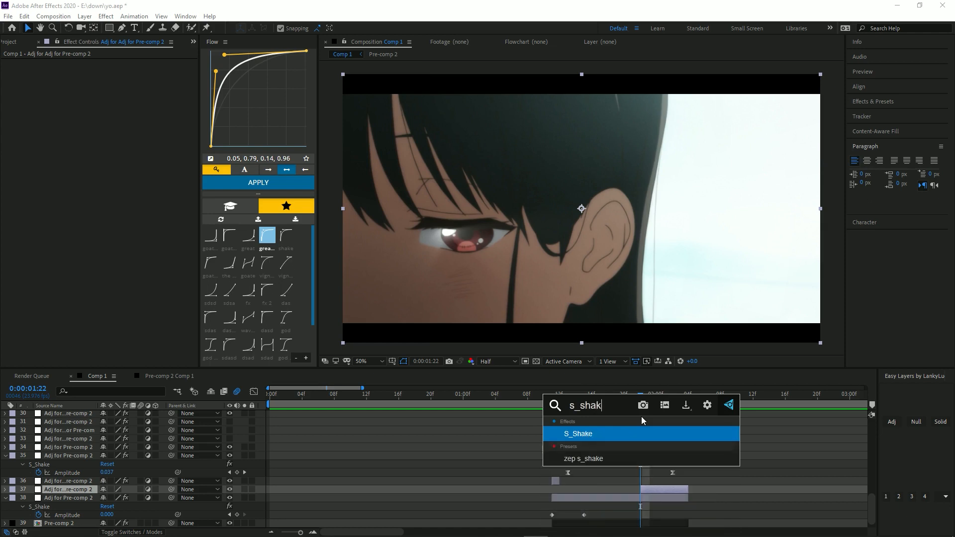
pyautogui.write('e')
pyautogui.press('Return')
pyautogui.write('10')
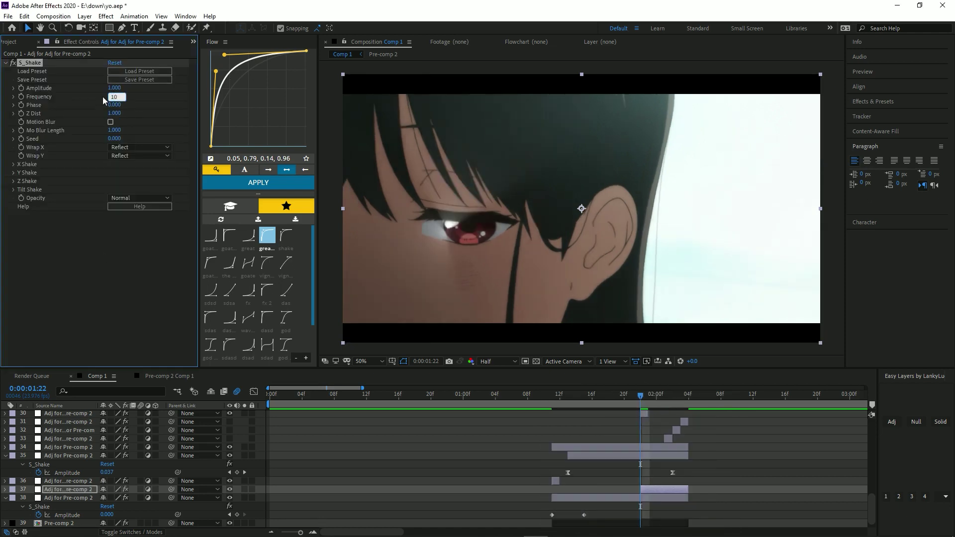
pyautogui.press('Return')
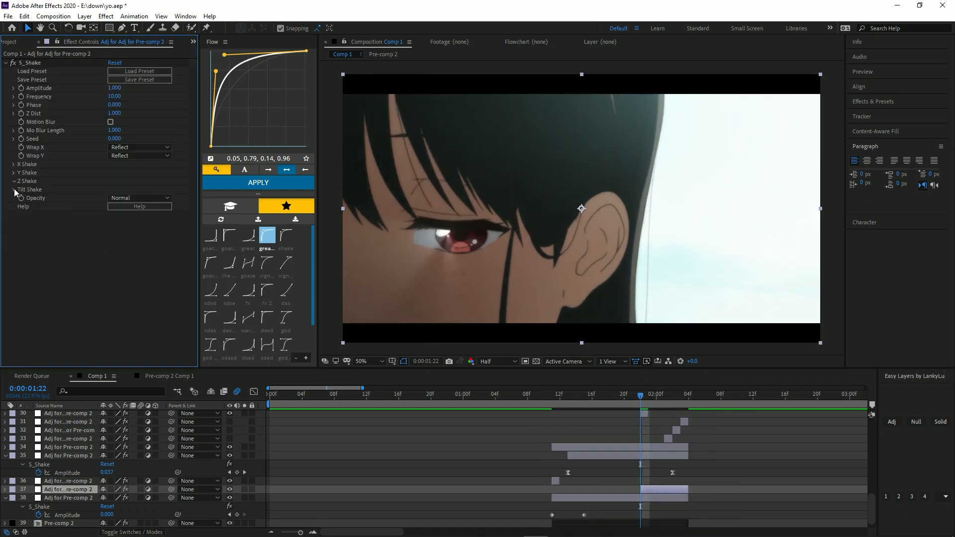
# Set tilt shake 12.9, X shake 153 and Z shake 39, then preview at 2:03.
pyautogui.click(14, 231)
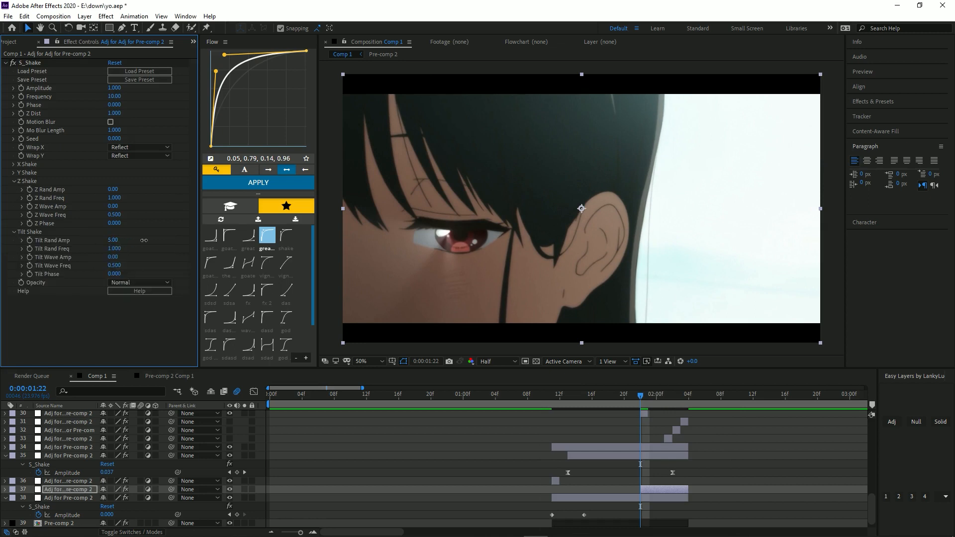
pyautogui.moveTo(114, 239)
pyautogui.mouseDown()
pyautogui.moveTo(152, 241)
pyautogui.moveTo(108, 249)
pyautogui.mouseUp()
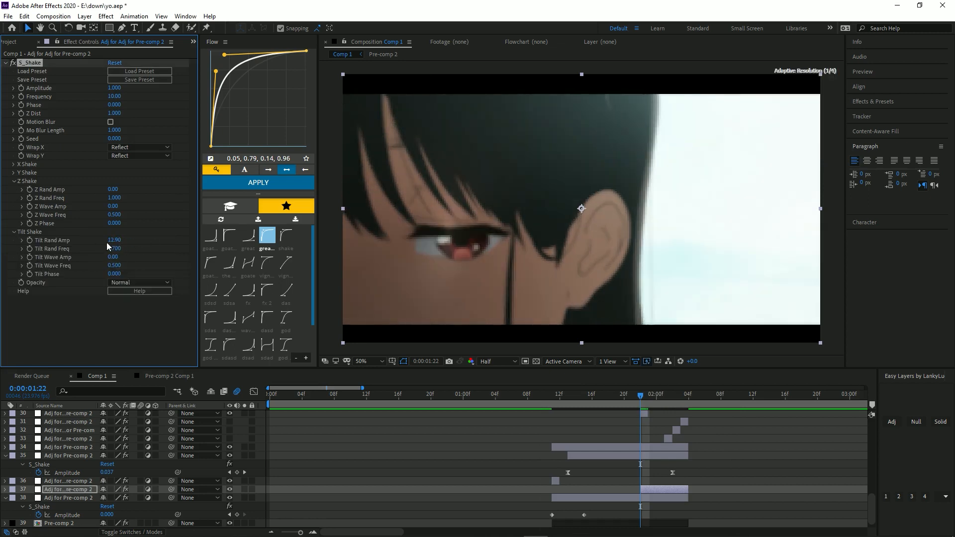
pyautogui.moveTo(114, 189); pyautogui.dragTo(133, 192)
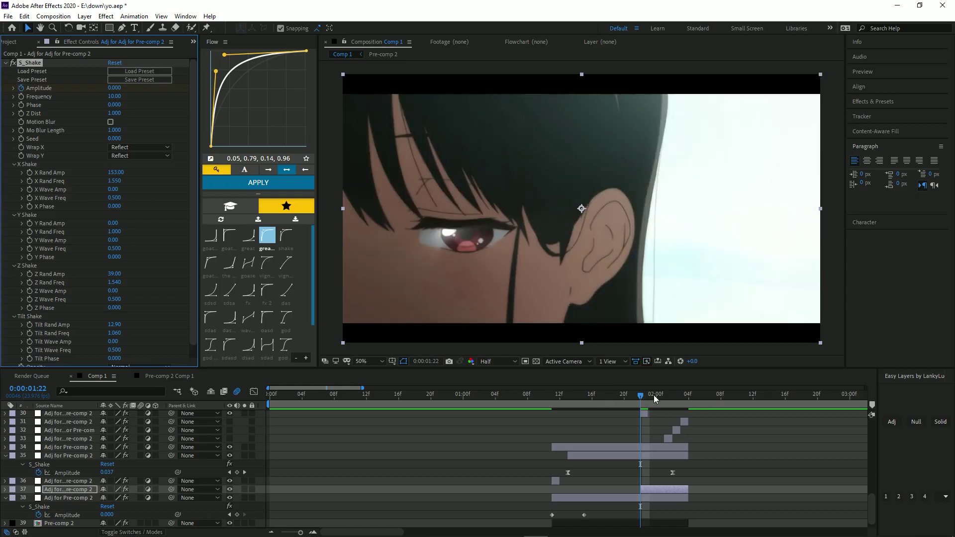
pyautogui.moveTo(654, 395); pyautogui.dragTo(680, 403)
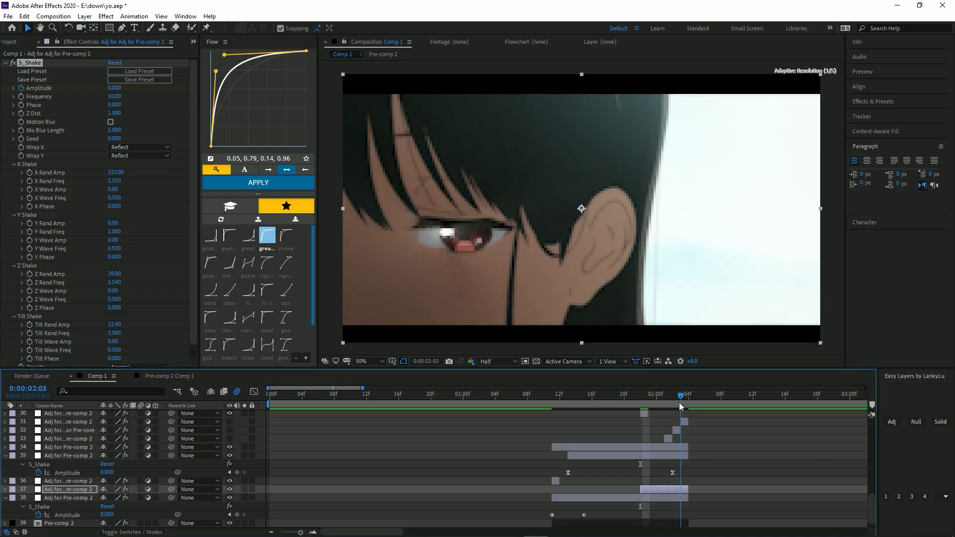